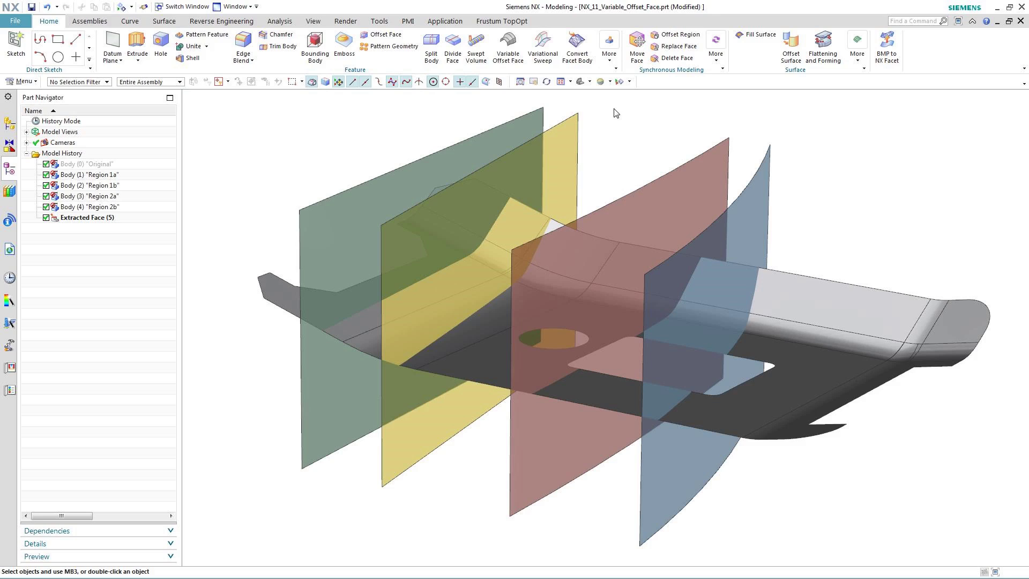
# Start a Variable Offset Face feature and select all 19 sheet body faces
pyautogui.click(509, 48)
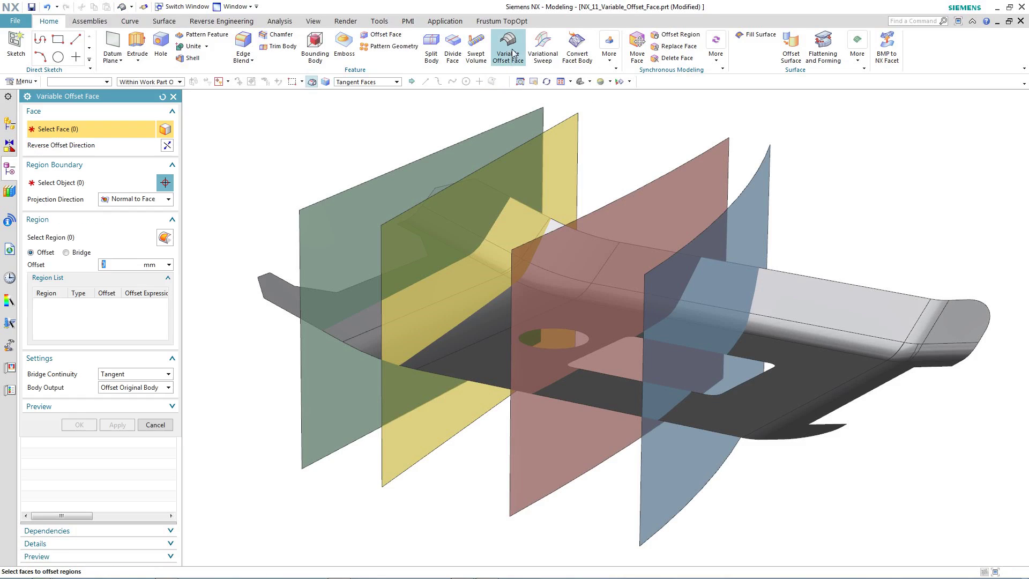
pyautogui.click(814, 299)
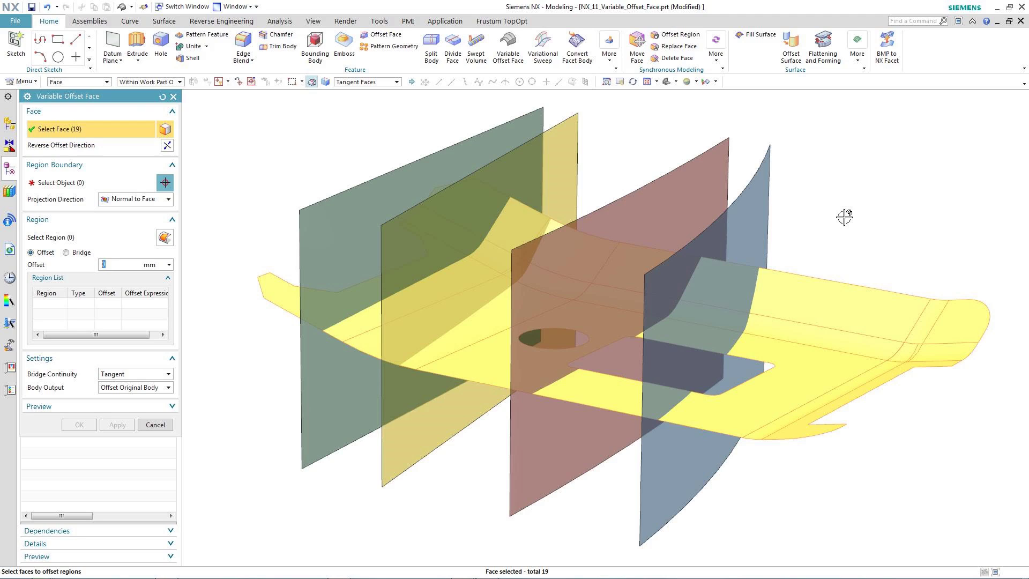
pyautogui.middleClick(841, 215)
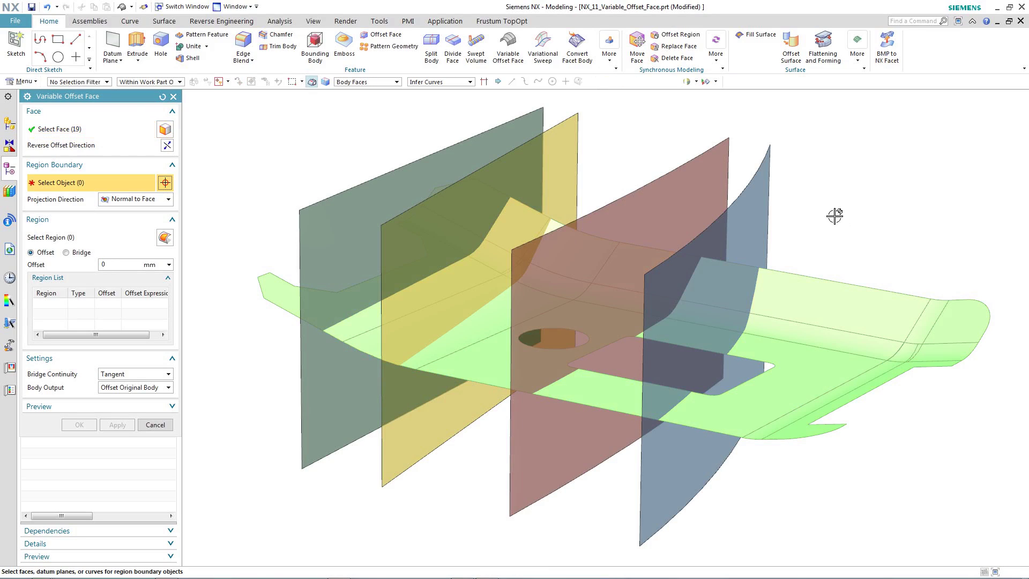
# Pick three datum planes as the region boundaries
pyautogui.click(764, 230)
pyautogui.click(699, 203)
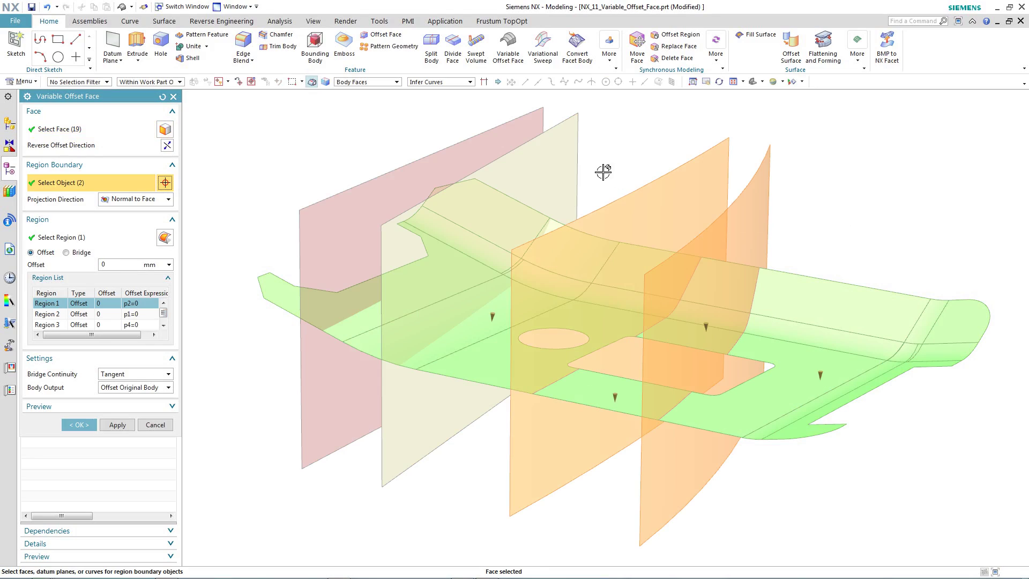
pyautogui.click(569, 172)
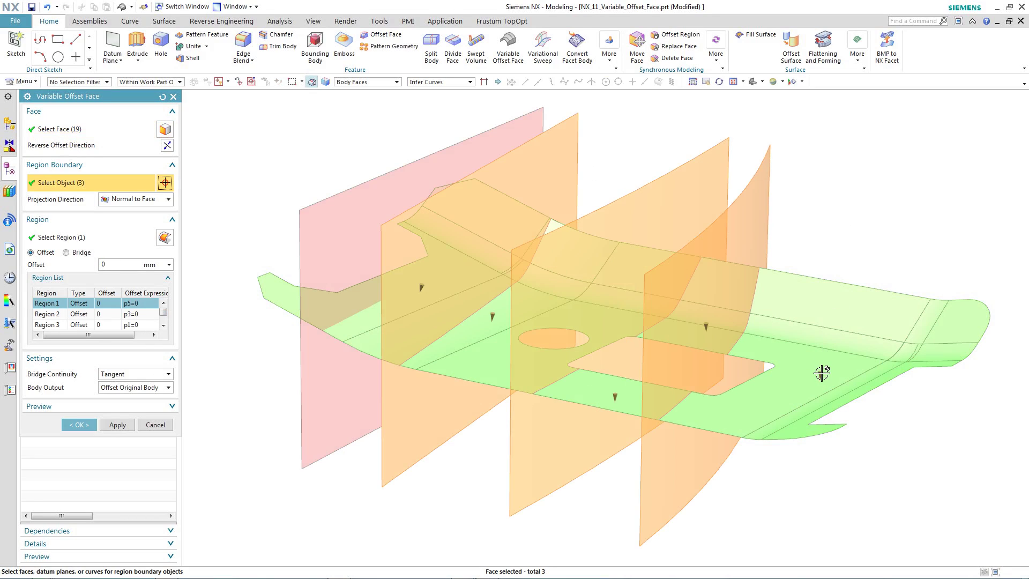
pyautogui.middleClick(821, 370)
# Offset the first region by -10 mm and Region 2 by 8 mm
pyautogui.click(922, 390)
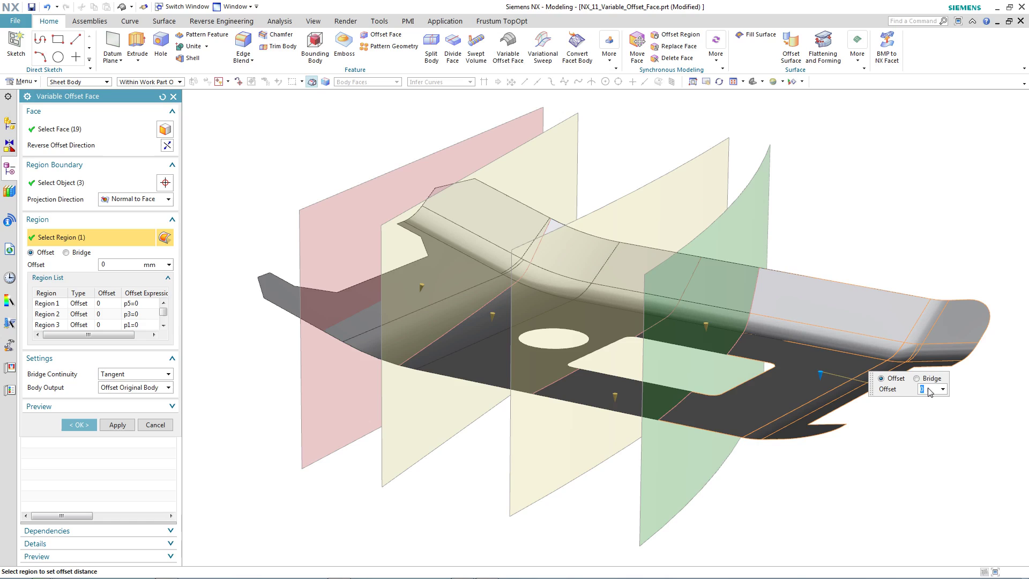
pyautogui.write('-10')
pyautogui.press('Return')
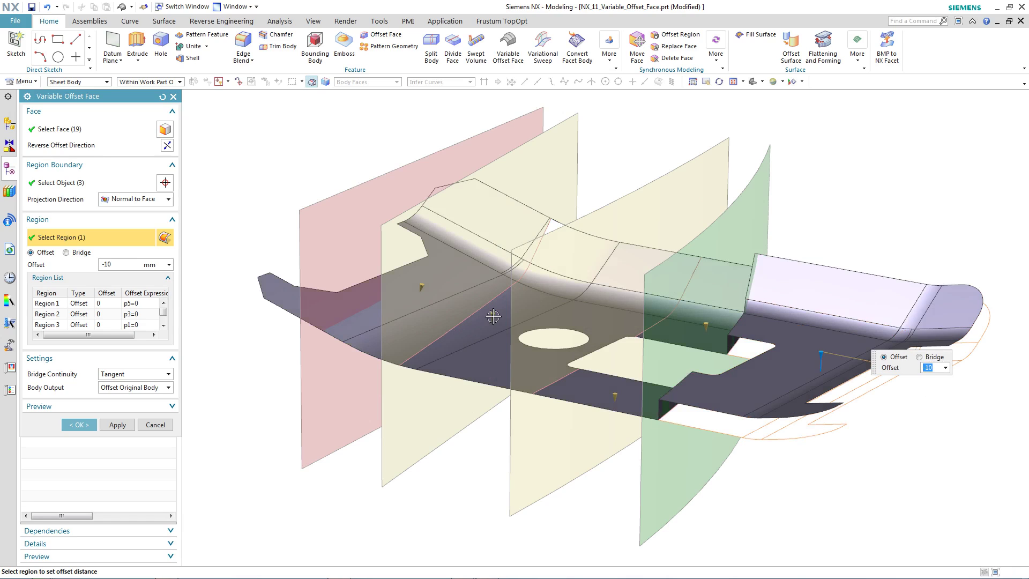
pyautogui.click(493, 317)
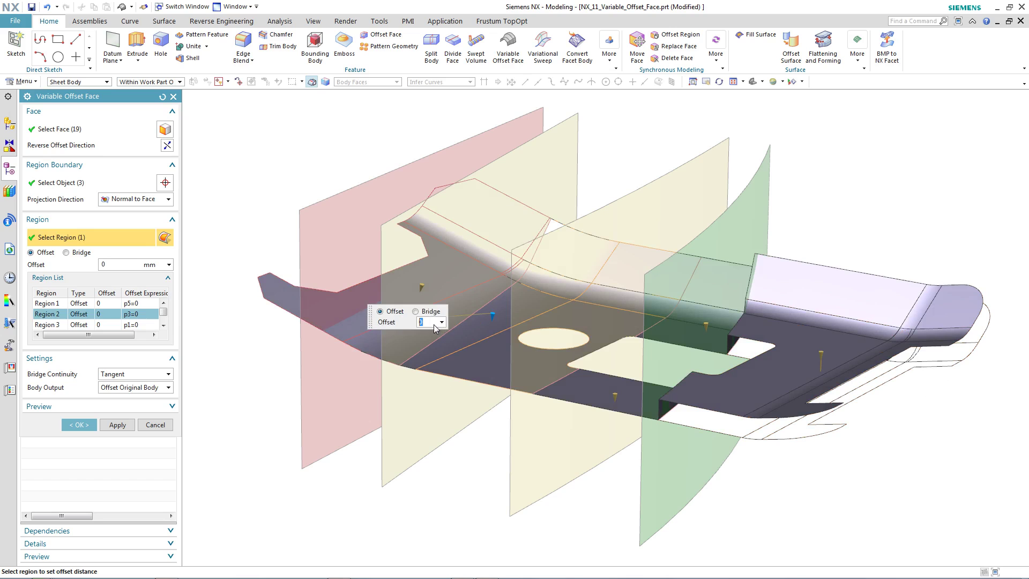
pyautogui.write('8')
pyautogui.press('Return')
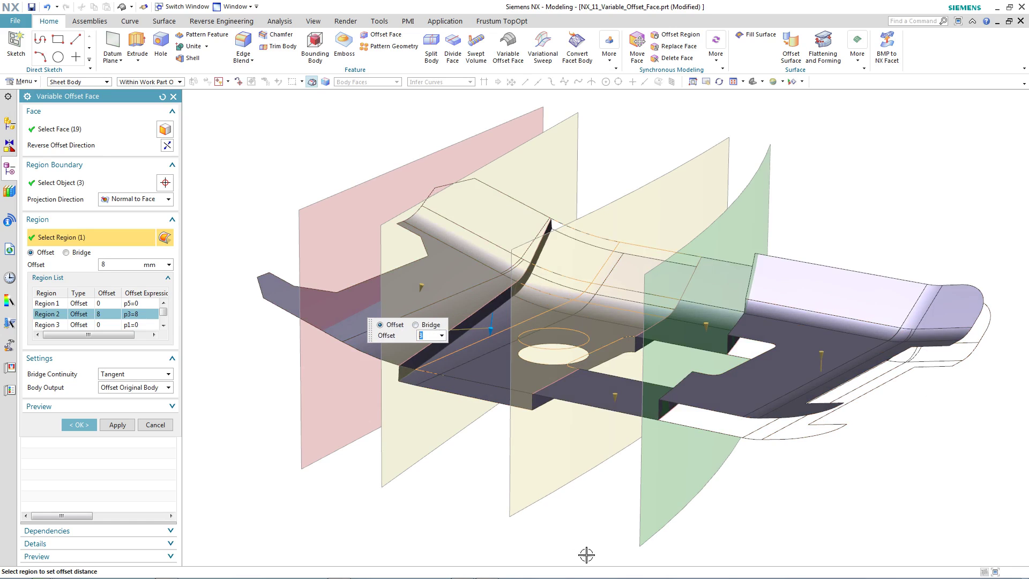
# Make the lower flange region, Region 3, a bridge
pyautogui.moveTo(586, 551); pyautogui.dragTo(679, 549, button='middle')
pyautogui.scroll(5, 679, 548)
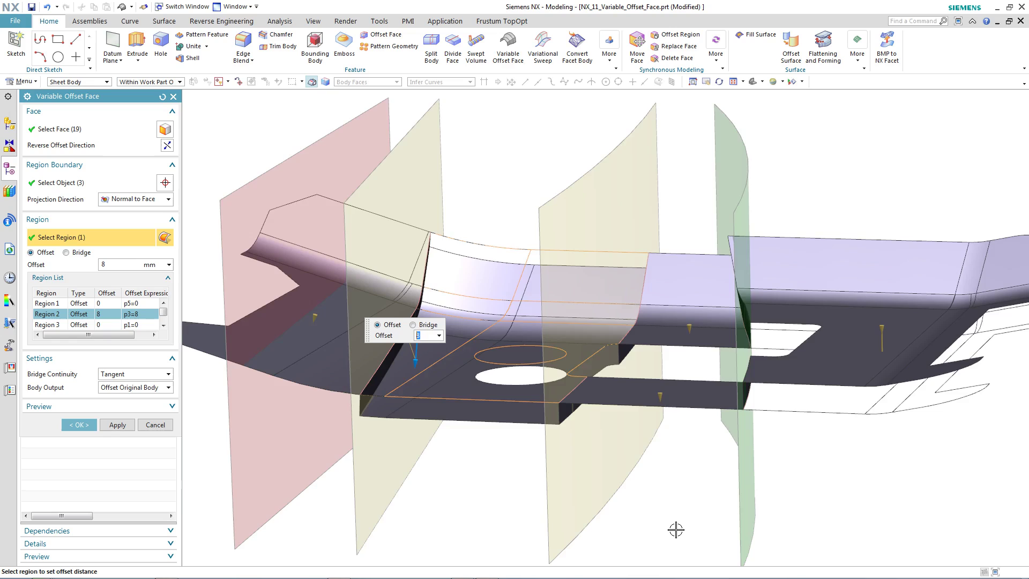
pyautogui.click(667, 390)
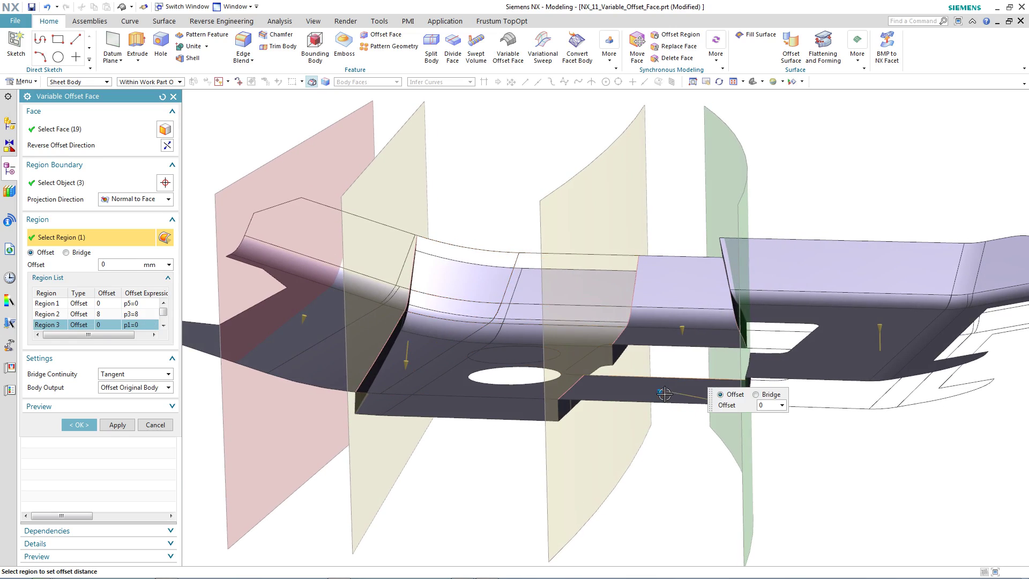
pyautogui.click(756, 394)
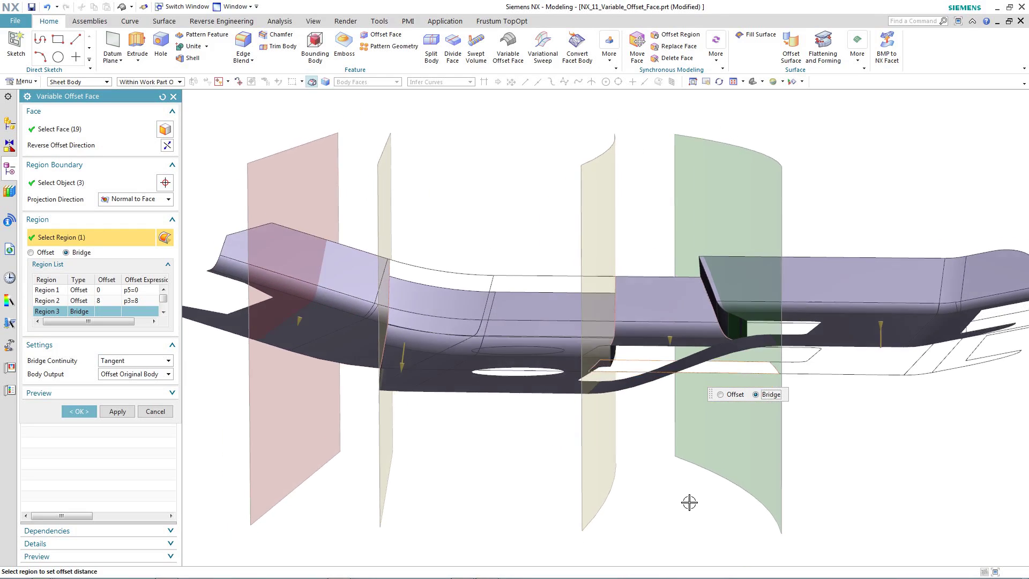
# Try Connected, then set bridge continuity to Tangent, and select Region 1 for a -8 mm offset
pyautogui.click(131, 361)
pyautogui.click(127, 373)
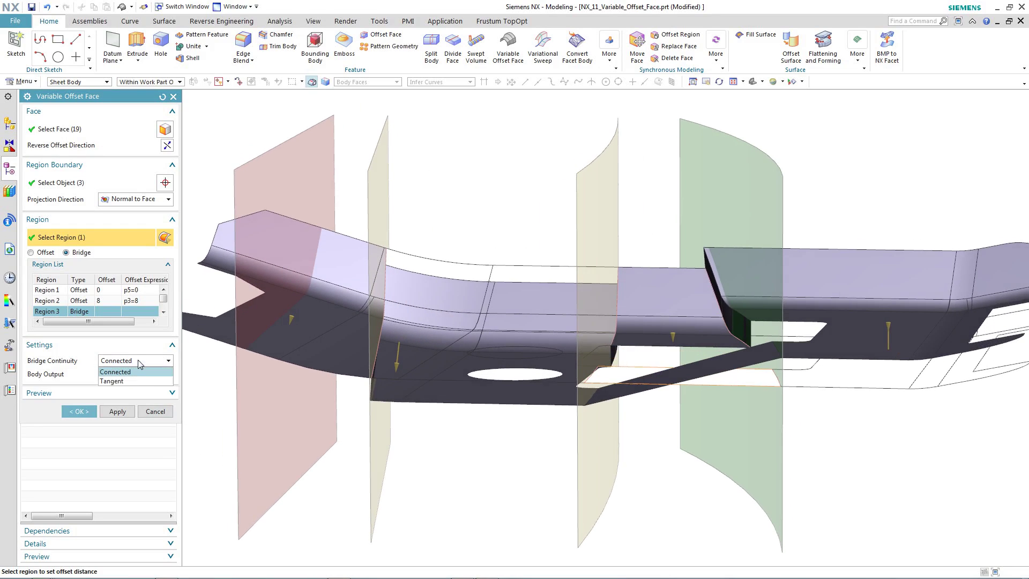
pyautogui.click(137, 360)
pyautogui.click(131, 382)
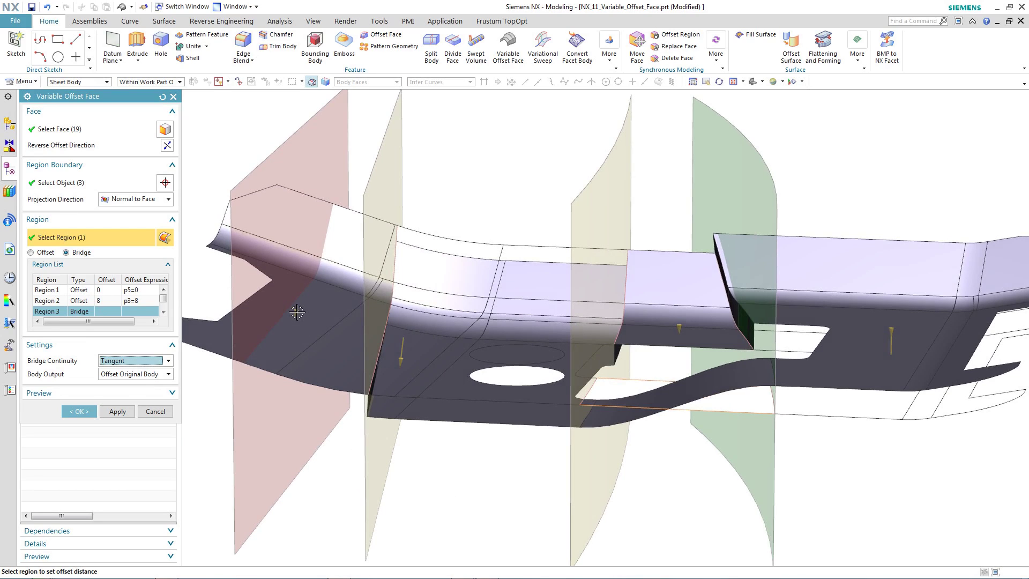
pyautogui.click(297, 312)
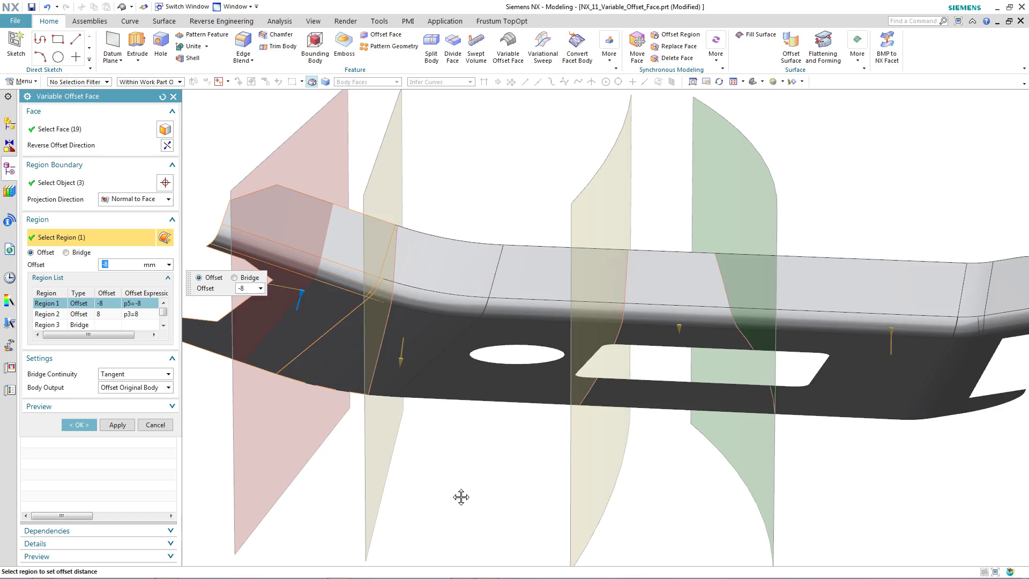
pyautogui.moveTo(466, 508); pyautogui.dragTo(452, 543, button='middle')
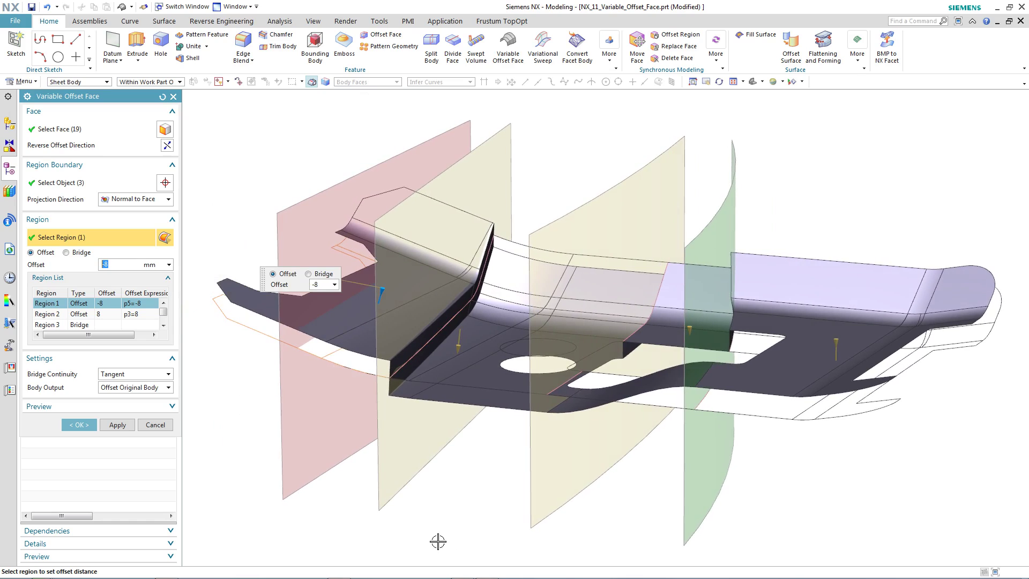
# Create the Variable Offset Face feature and hide the four region datum plane bodies
pyautogui.click(89, 424)
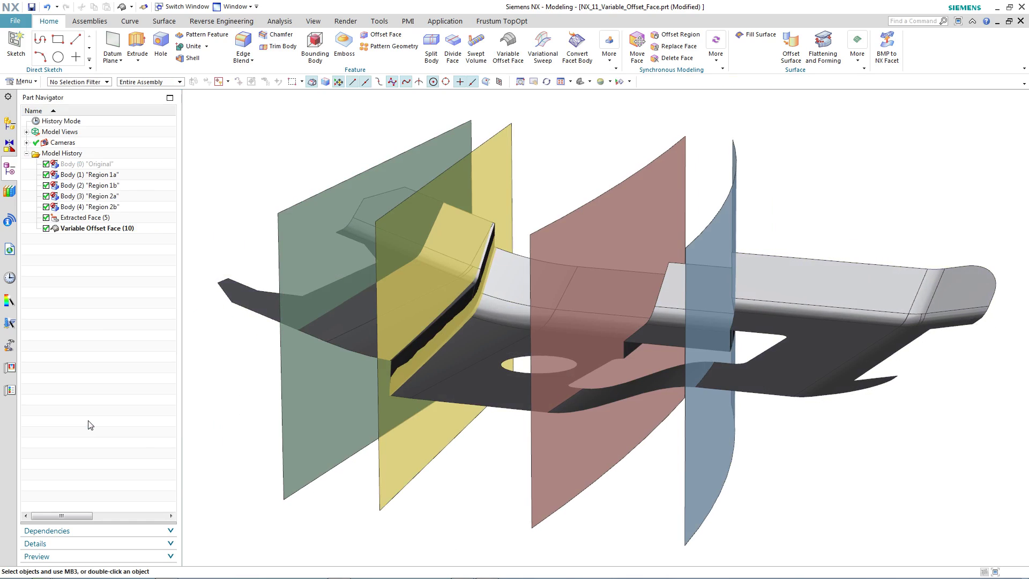
pyautogui.click(134, 175)
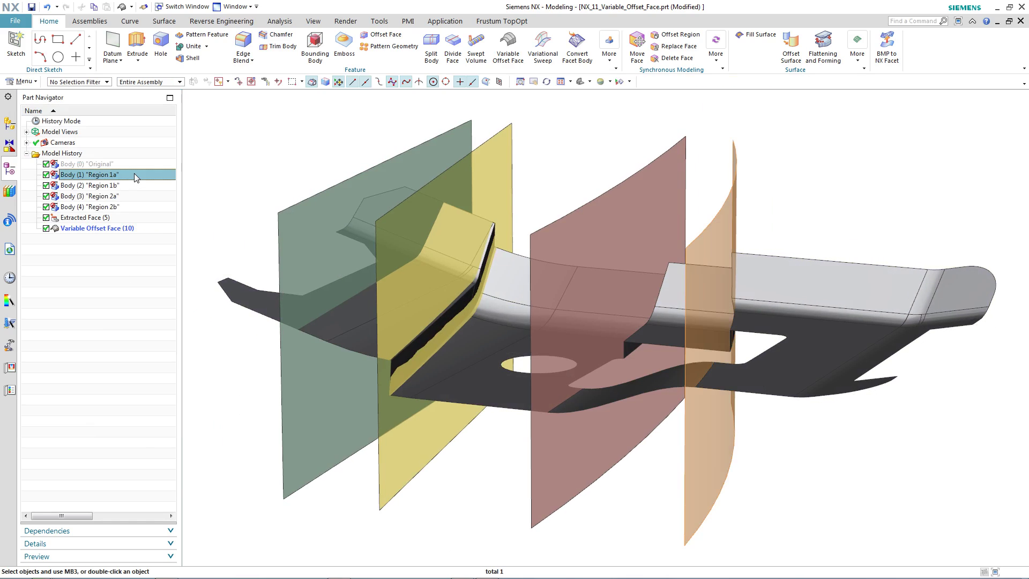
pyautogui.keyDown('shift'); pyautogui.click(134, 205); pyautogui.keyUp('shift')
pyautogui.rightClick(134, 204)
pyautogui.click(151, 211)
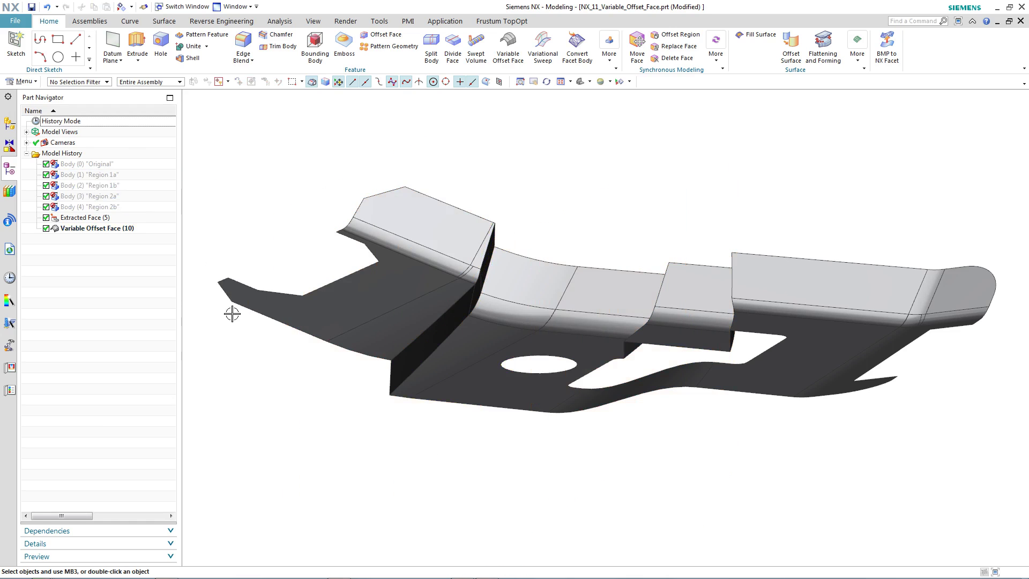
pyautogui.press('Home')
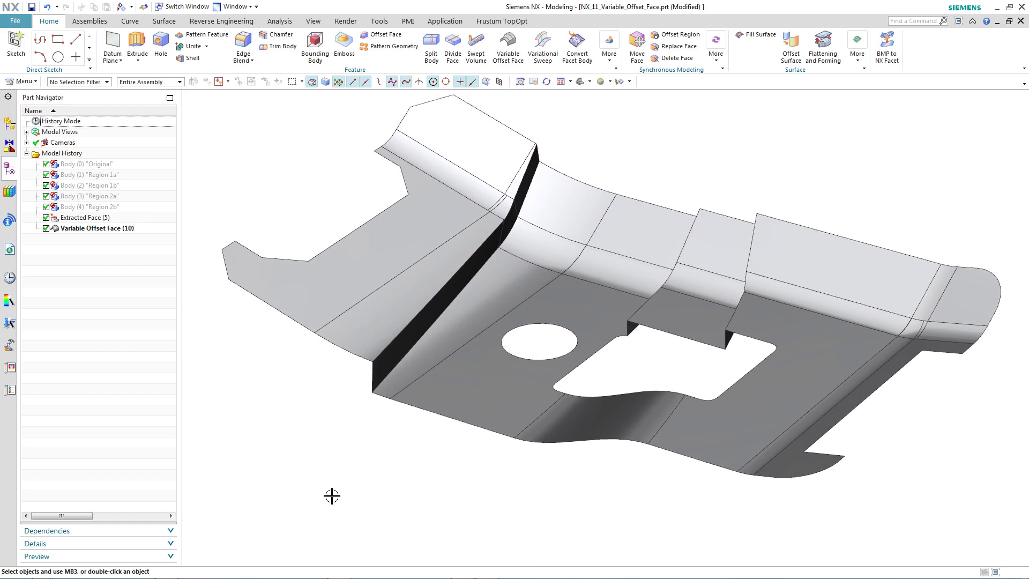
pyautogui.rightClick(110, 219)
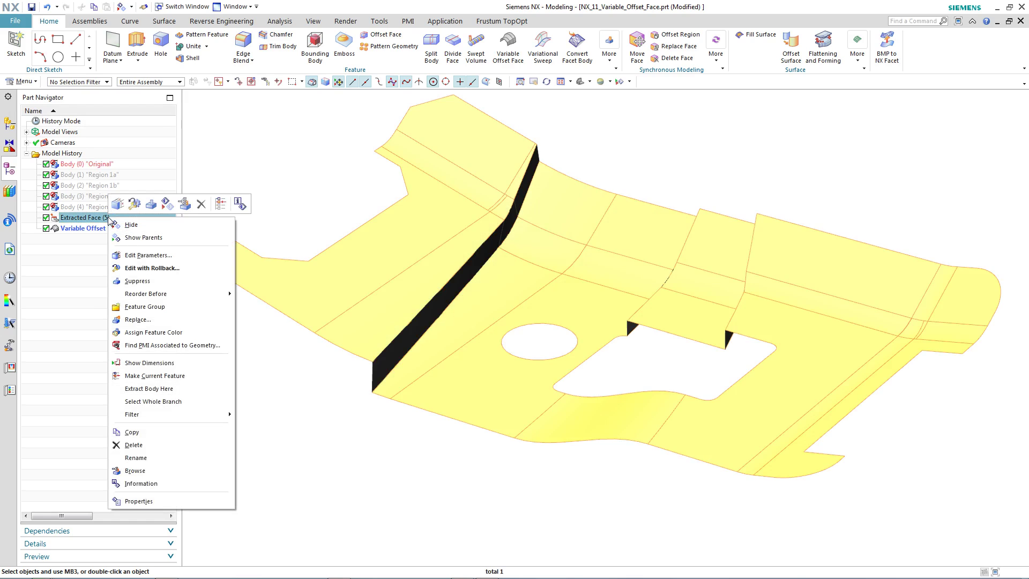
# With Extracted Face current, sketch a line across the panel face past the hole
pyautogui.click(131, 376)
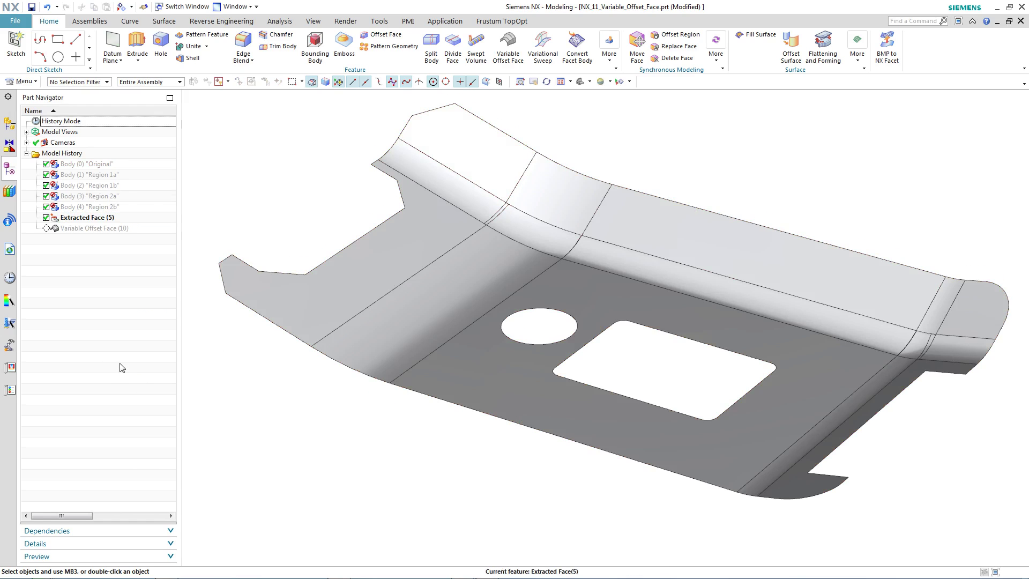
pyautogui.click(74, 41)
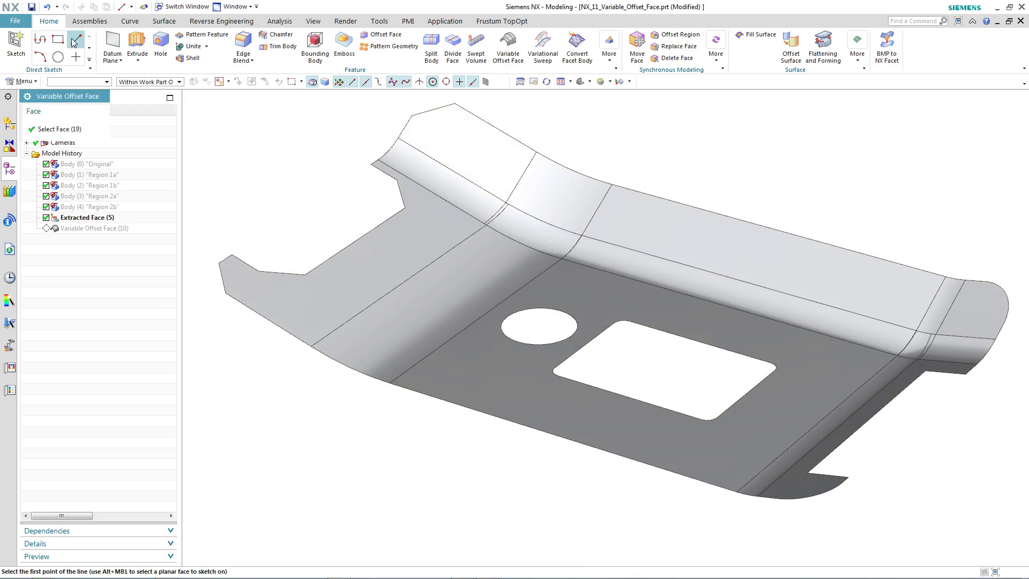
pyautogui.click(472, 384)
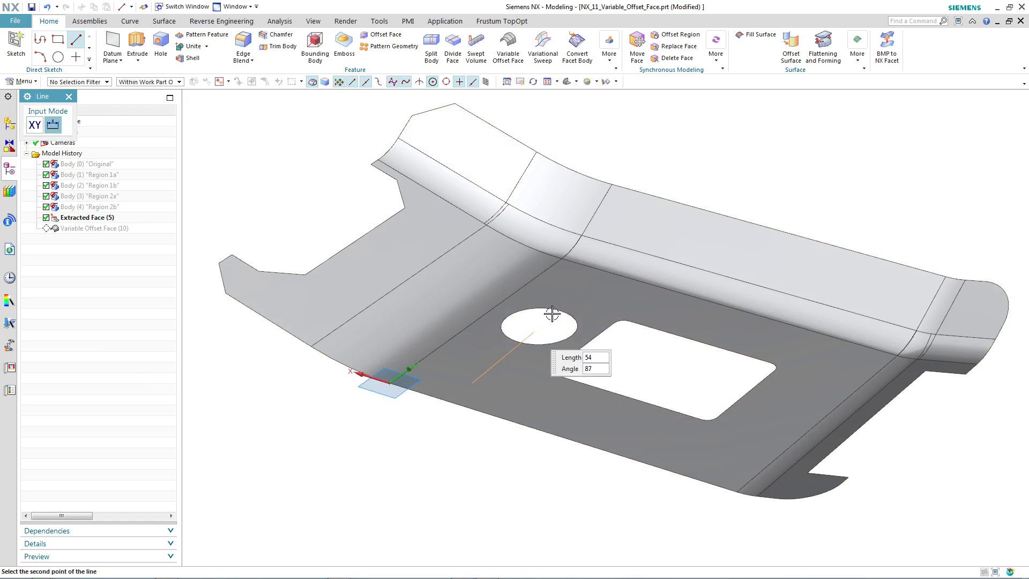
pyautogui.click(597, 286)
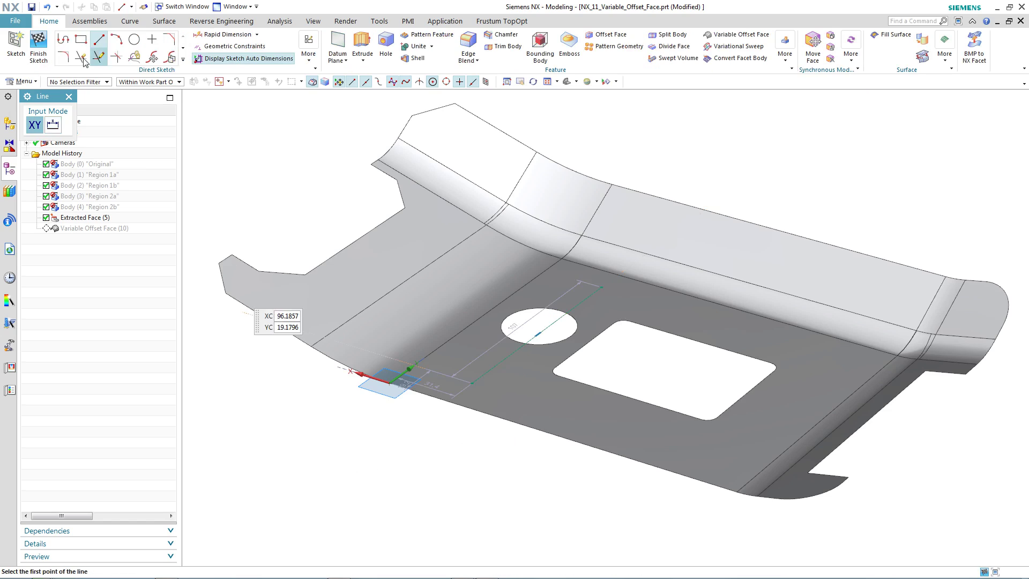
pyautogui.click(38, 45)
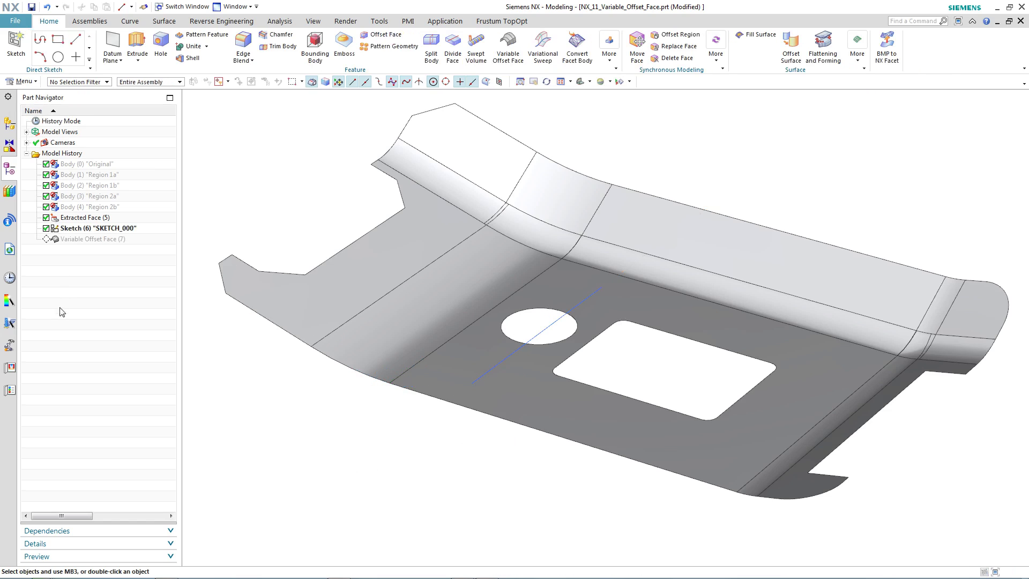
# Make Variable Offset Face current again and reopen its parameters for editing
pyautogui.rightClick(93, 240)
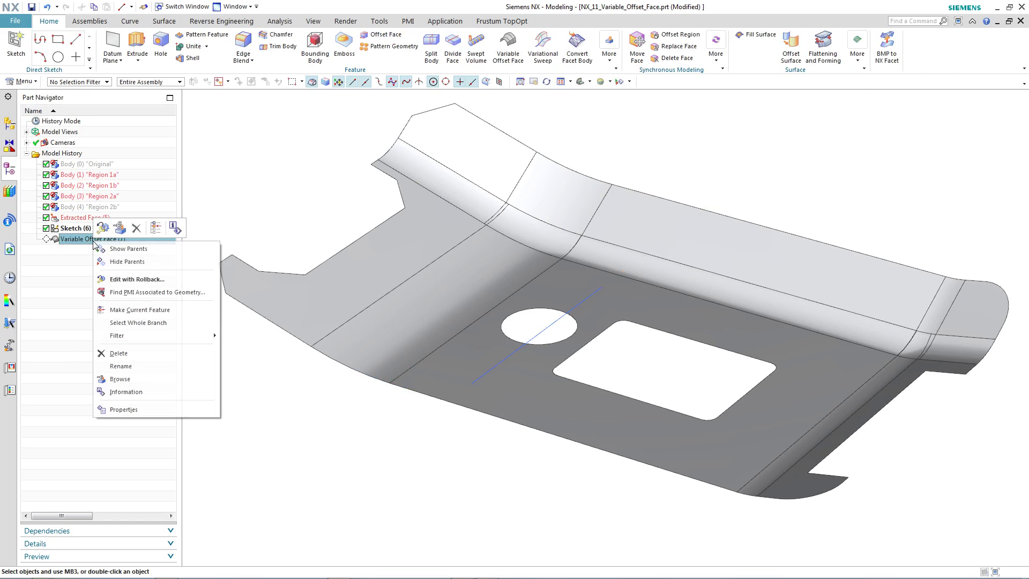
pyautogui.click(124, 312)
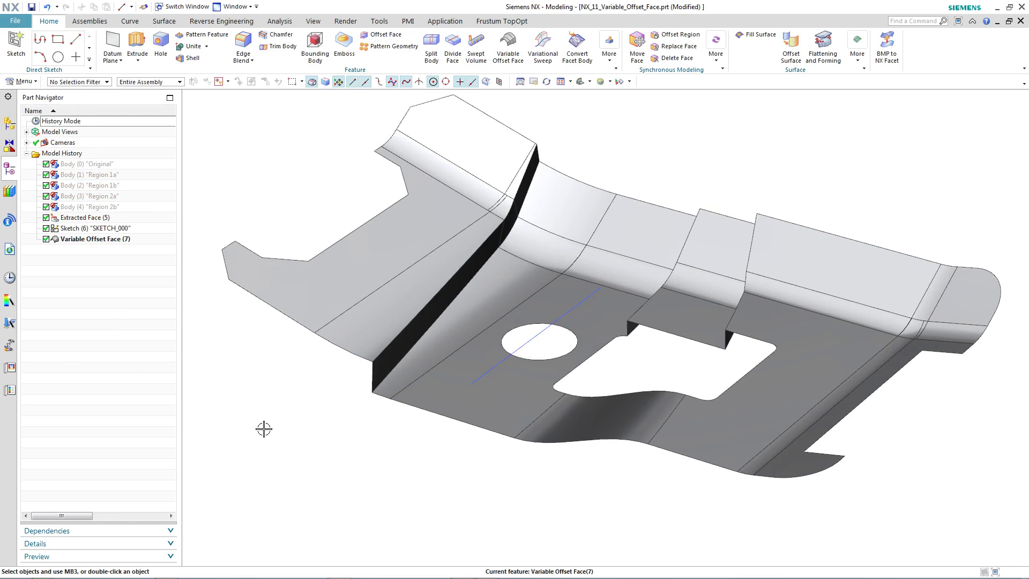
pyautogui.rightClick(121, 240)
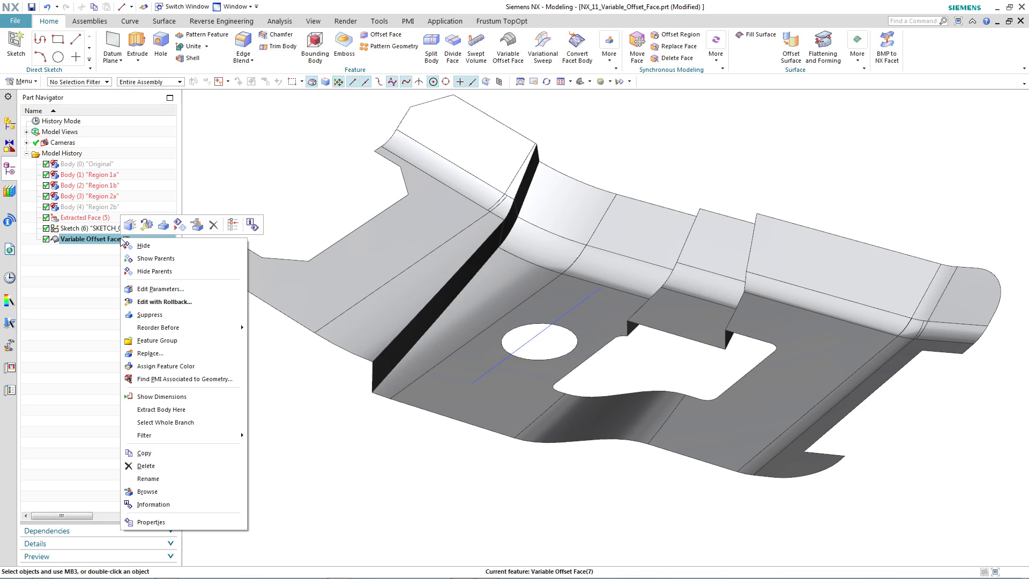
pyautogui.click(144, 302)
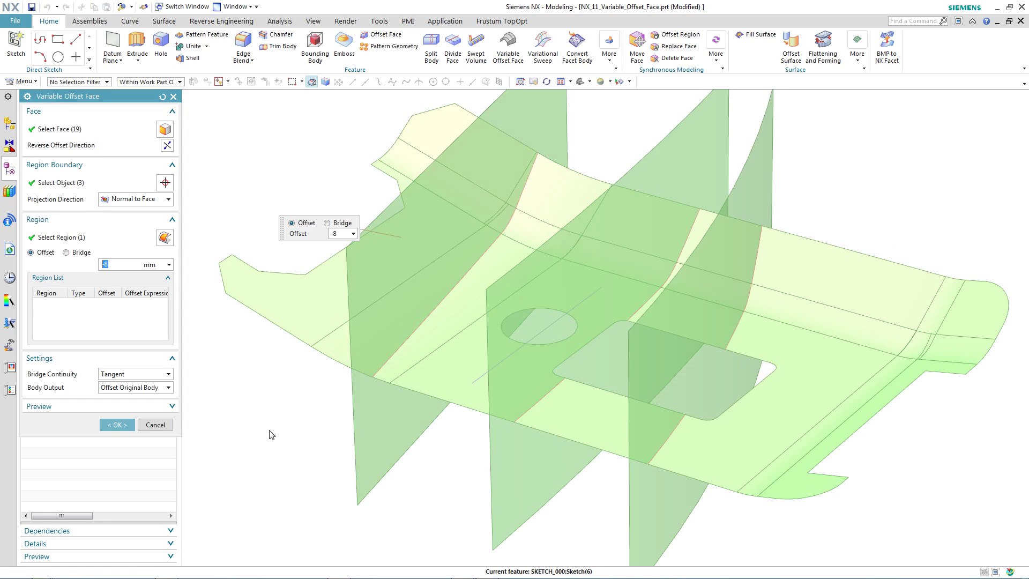
# Add the sketch line as a fourth region boundary, splitting off a new region offset 8
pyautogui.click(70, 183)
pyautogui.moveTo(223, 416)
pyautogui.mouseDown(button='middle')
pyautogui.moveTo(344, 476)
pyautogui.moveTo(465, 497)
pyautogui.moveTo(493, 471)
pyautogui.mouseUp(button='middle')
pyautogui.click(520, 383)
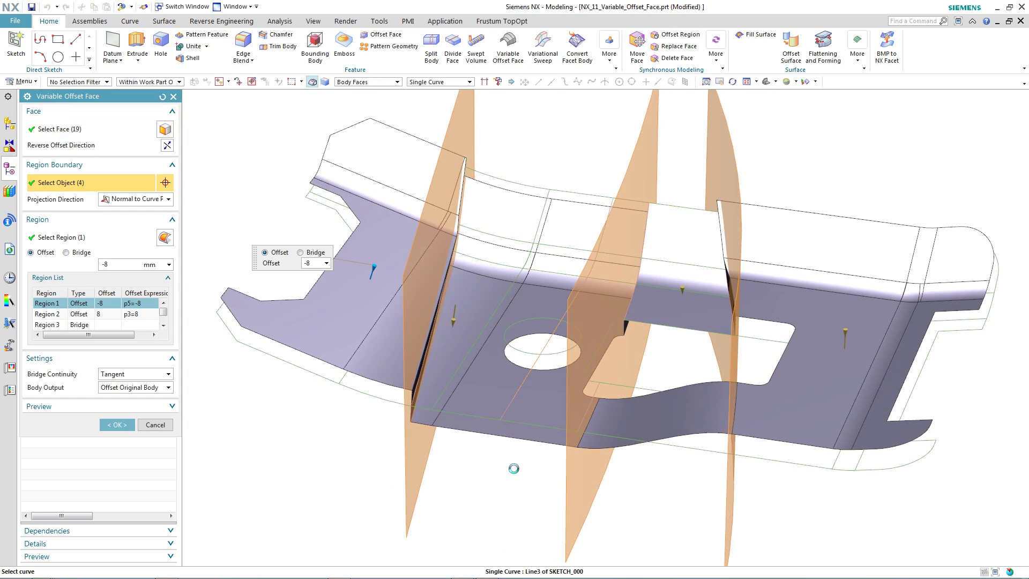
pyautogui.moveTo(510, 477); pyautogui.dragTo(356, 486, button='middle')
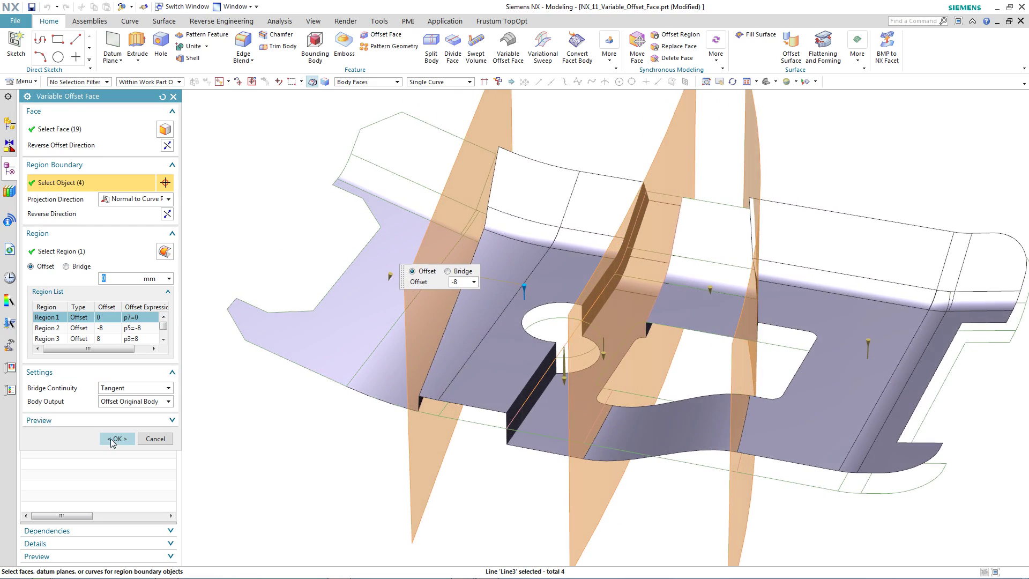
# Apply the edited Variable Offset Face so the panel steps along the sketch line
pyautogui.click(113, 439)
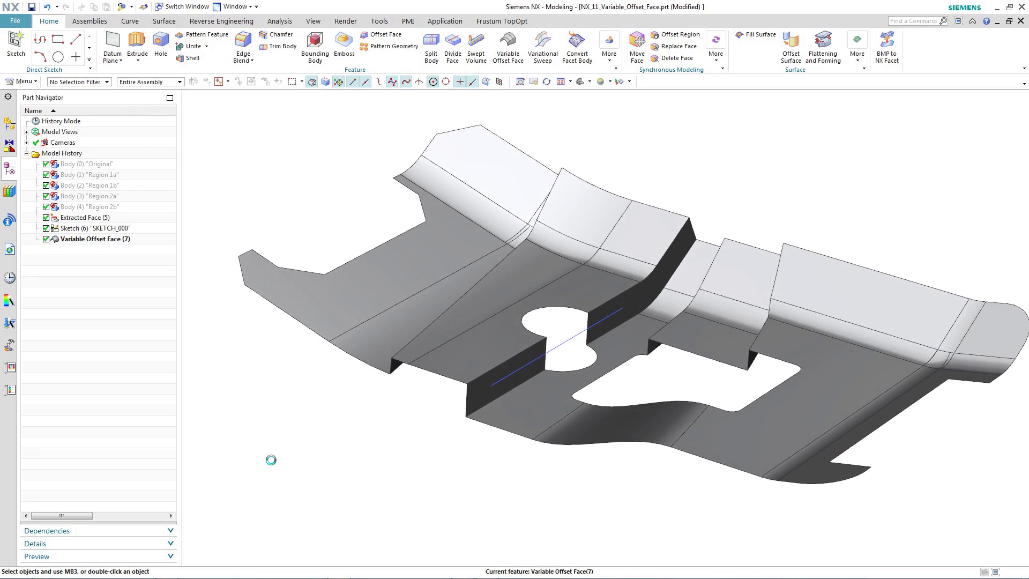
# Hide all sketches through the Ctrl+W visibility controls
pyautogui.hotkey('ctrl', 'w')
pyautogui.click(177, 188)
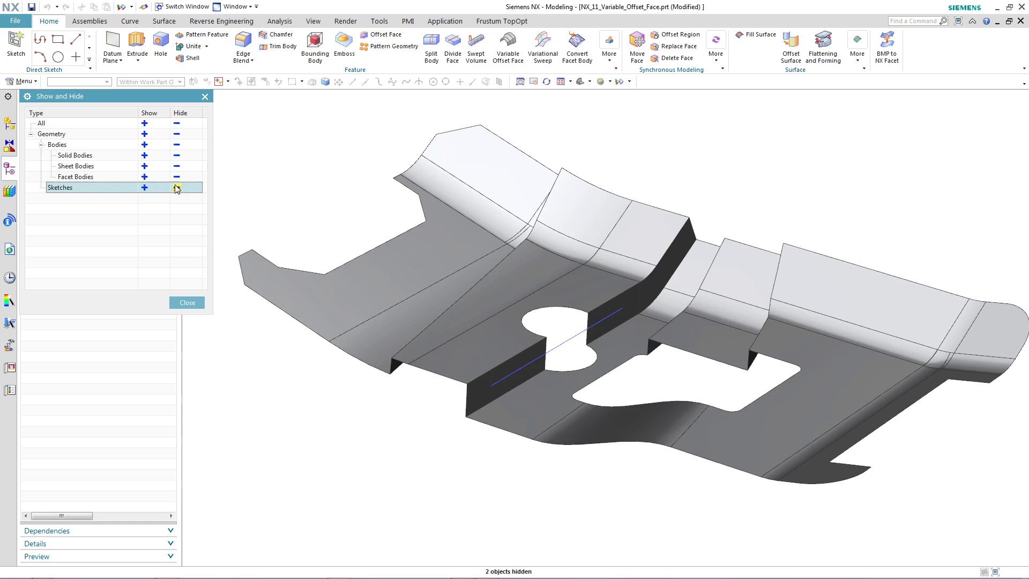
pyautogui.click(187, 303)
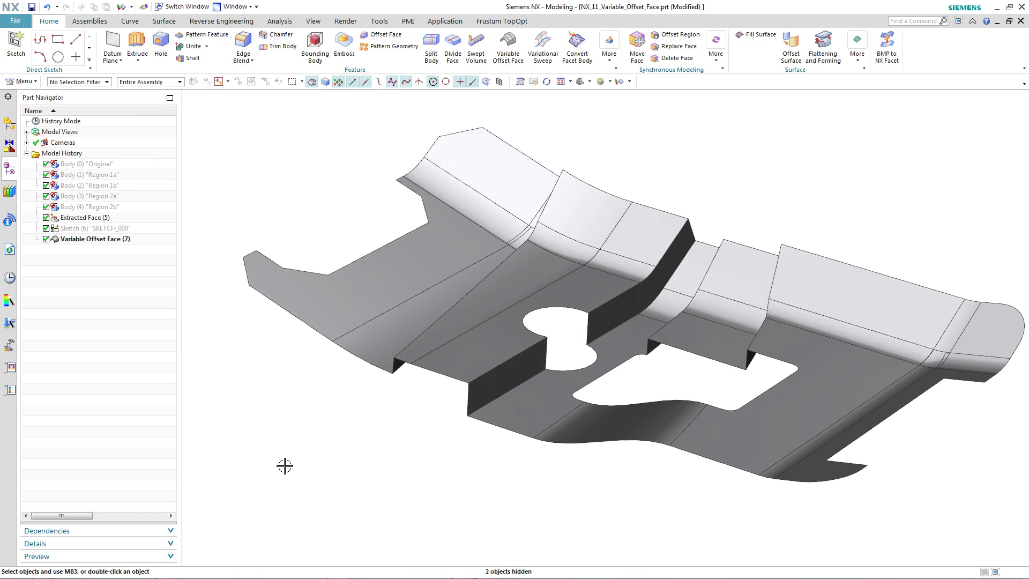